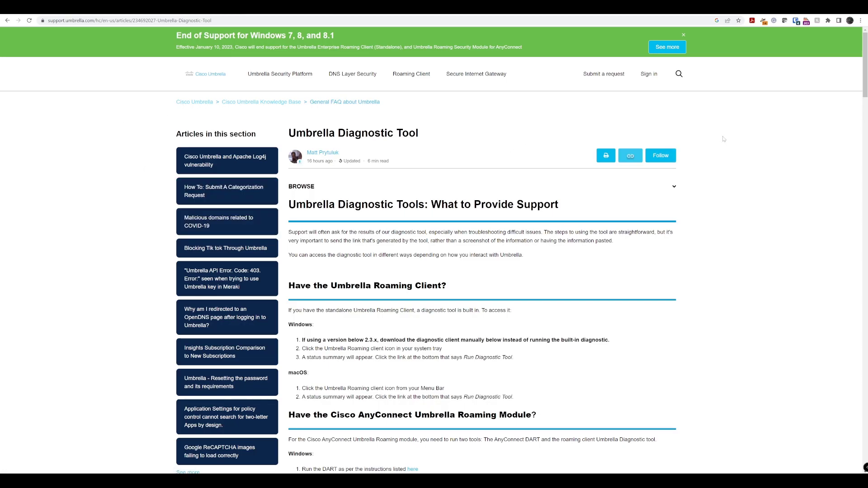
# - Scroll past the Windows, macOS and Linux sections to the UmbrellaDiagnostic.exe attachment links
pyautogui.scroll(-3, 710, 150)
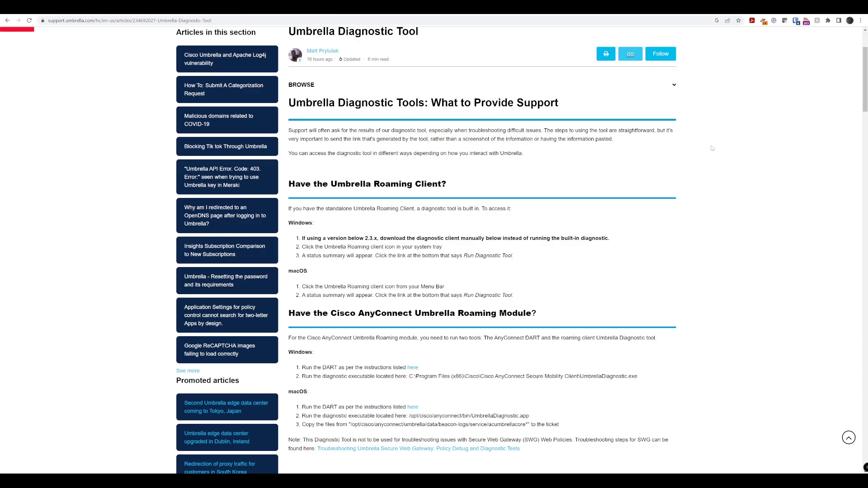
pyautogui.scroll(-2, 711, 148)
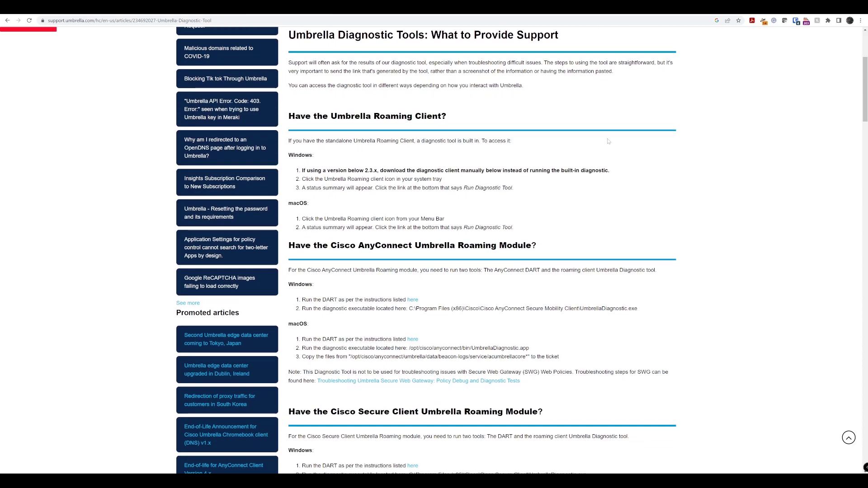
pyautogui.scroll(-1, 608, 141)
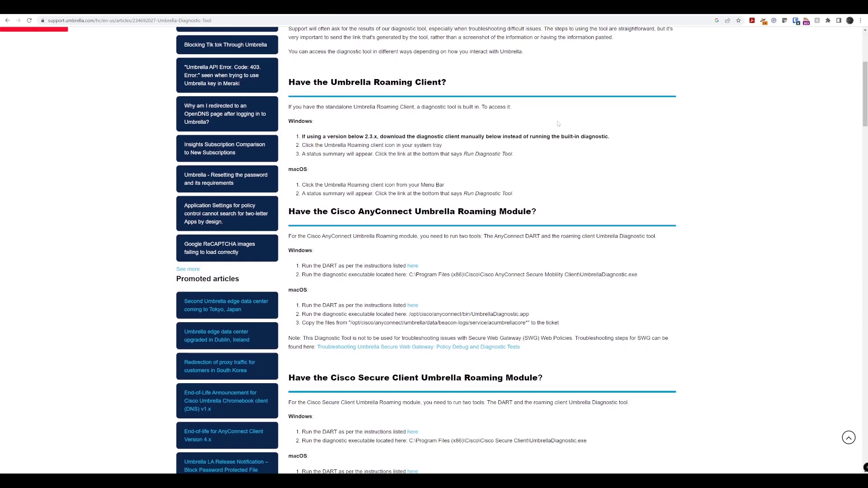
pyautogui.scroll(-3, 655, 146)
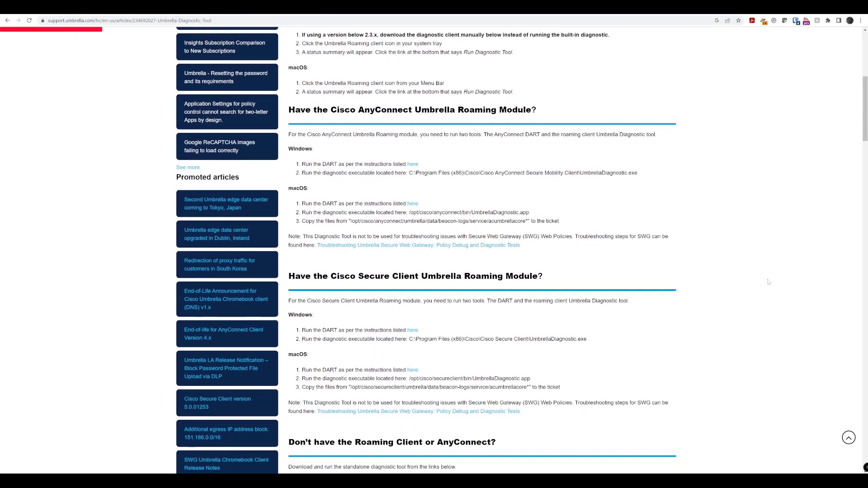
pyautogui.scroll(-3, 768, 282)
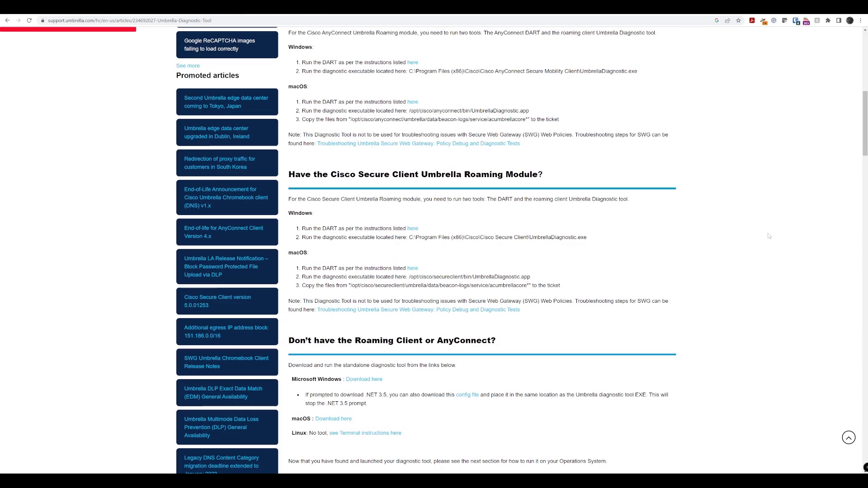
pyautogui.scroll(-1, 661, 216)
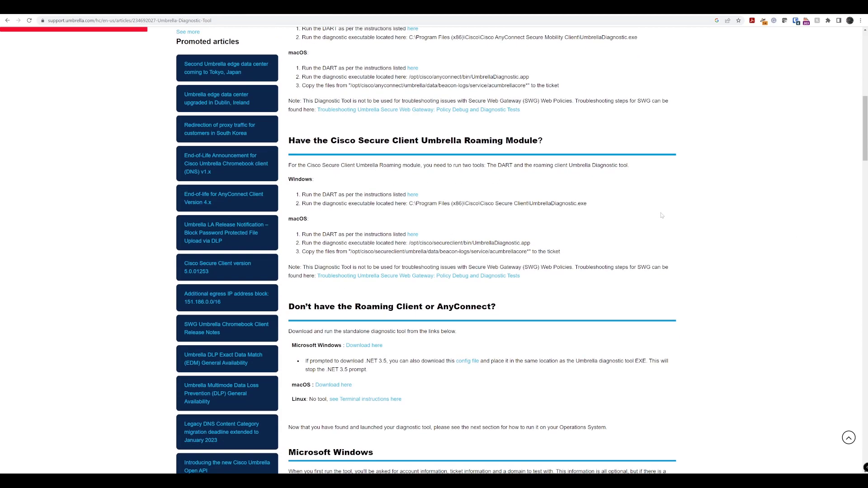
pyautogui.scroll(-10, 661, 216)
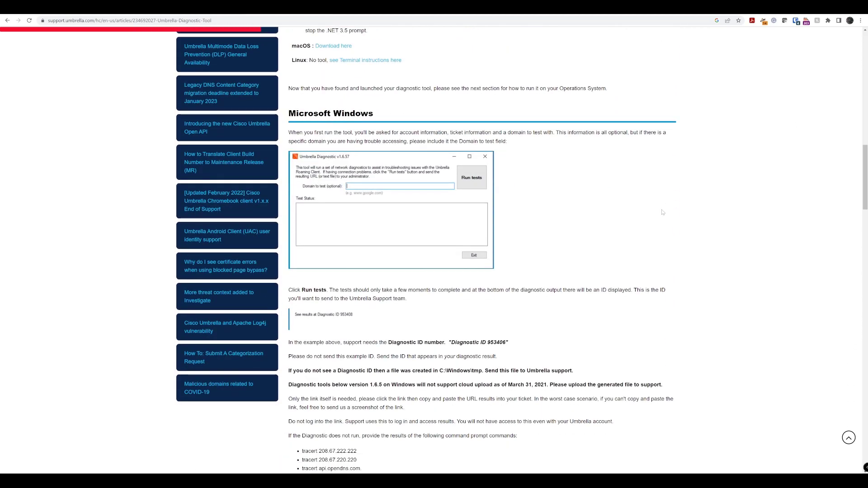
pyautogui.scroll(-2, 662, 213)
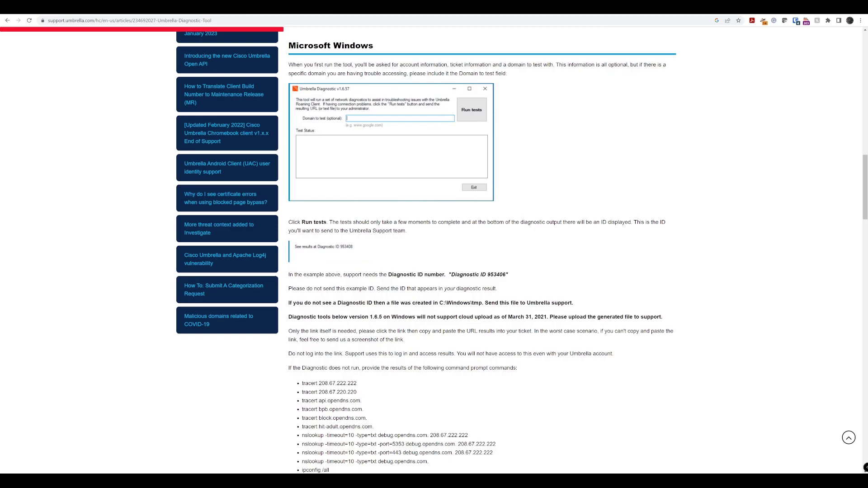
pyautogui.scroll(-10, 748, 308)
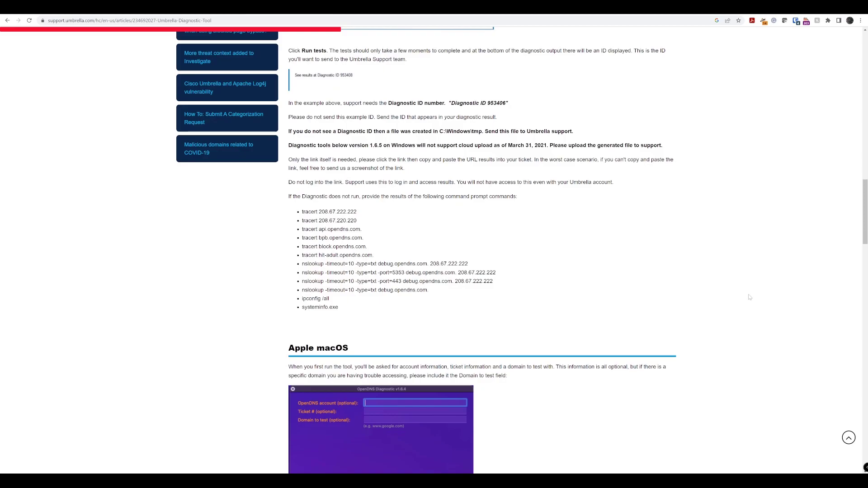
pyautogui.scroll(-20, 664, 270)
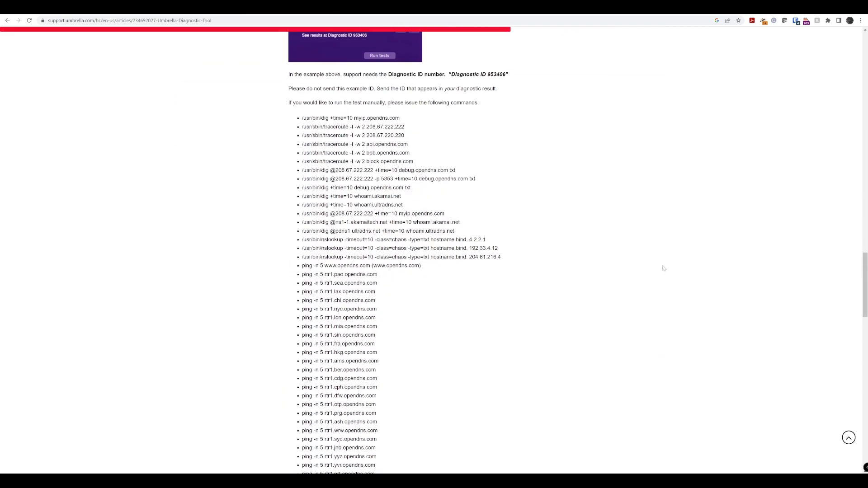
pyautogui.scroll(-11, 663, 267)
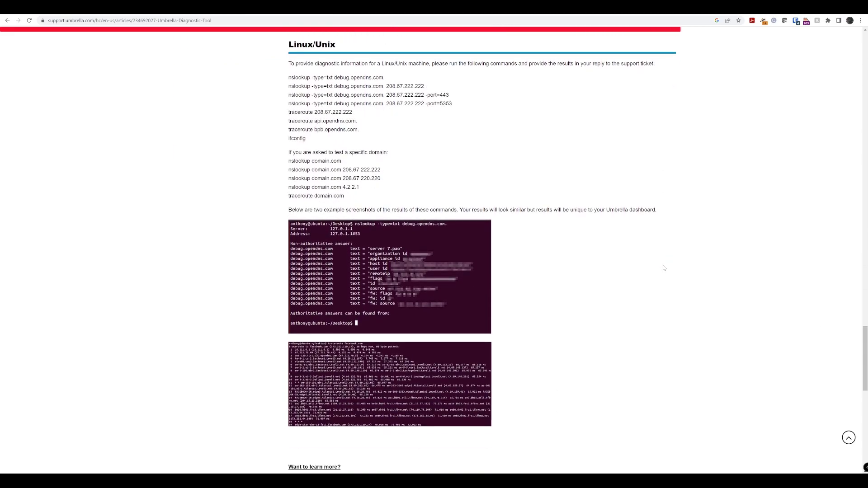
pyautogui.scroll(2, 588, 267)
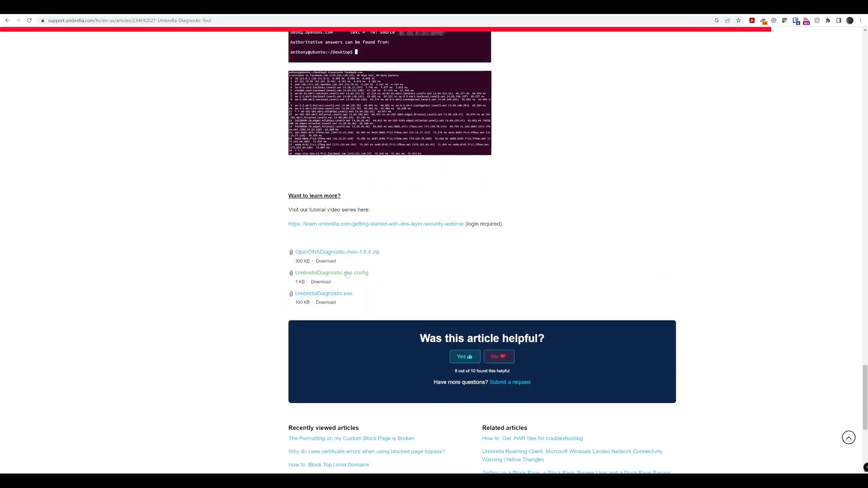
pyautogui.scroll(5, 374, 279)
pyautogui.scroll(3, 390, 291)
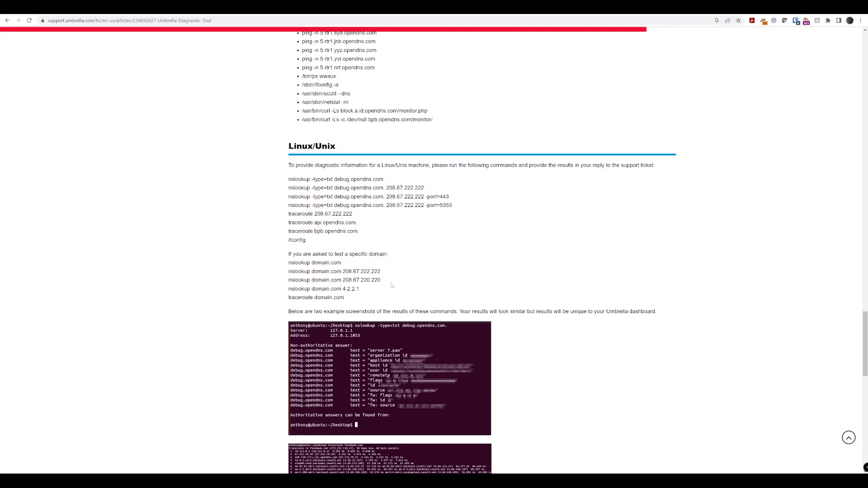
pyautogui.scroll(11, 434, 231)
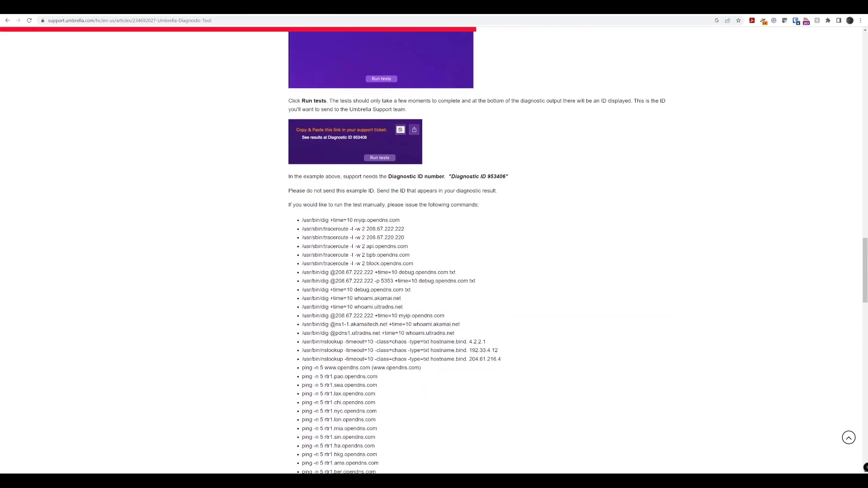
pyautogui.scroll(-5, 344, 251)
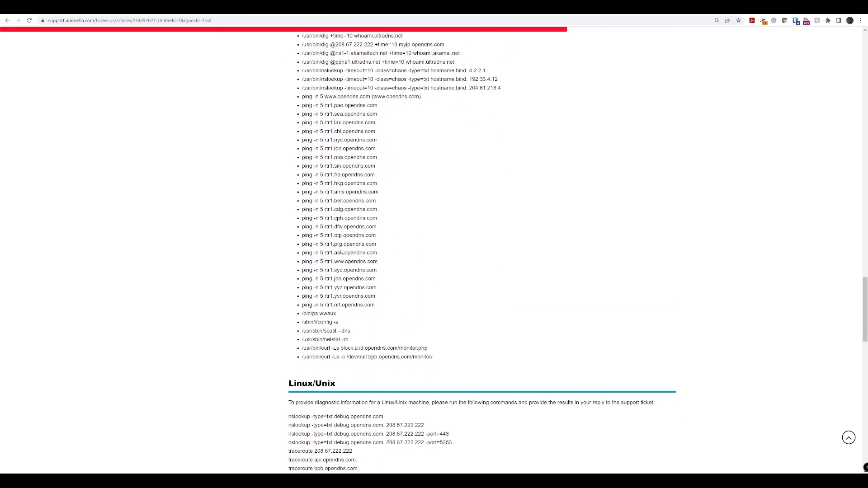
pyautogui.scroll(-13, 344, 252)
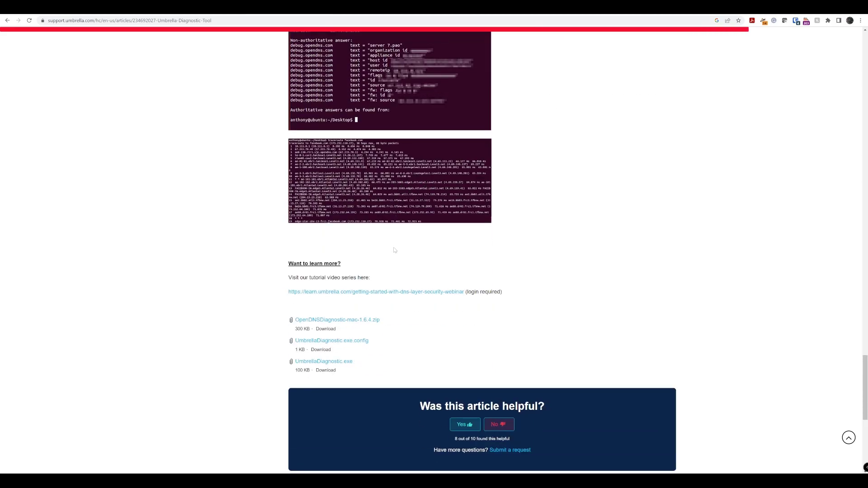
pyautogui.scroll(-1, 442, 277)
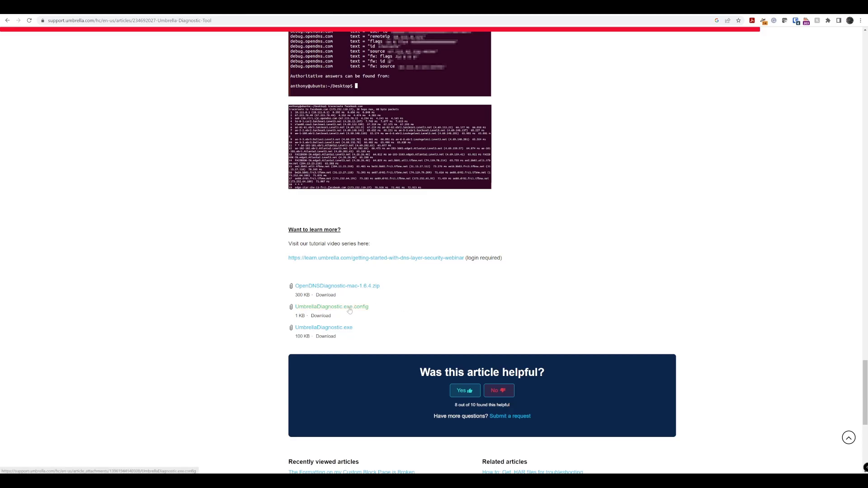
# - Download and run UmbrellaDiagnostic.exe, positioning the Umbrella Diagnostic v1.6.98 window beside the article
pyautogui.click(344, 330)
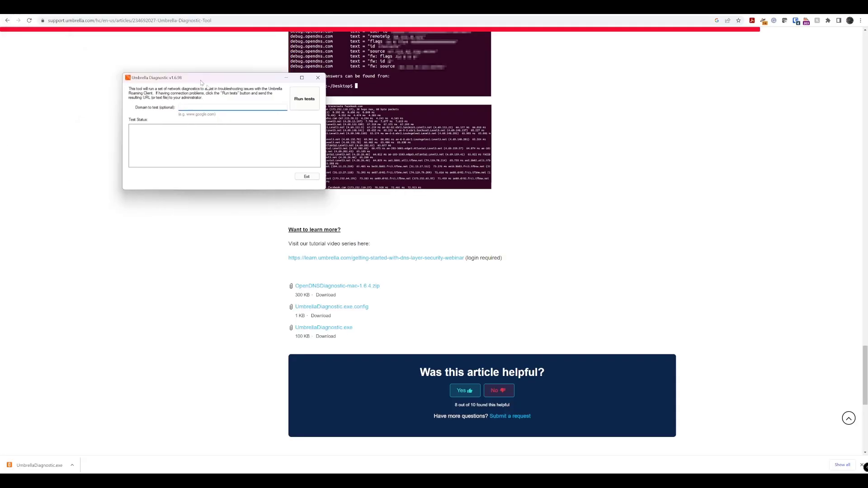
pyautogui.moveTo(200, 76); pyautogui.dragTo(170, 221)
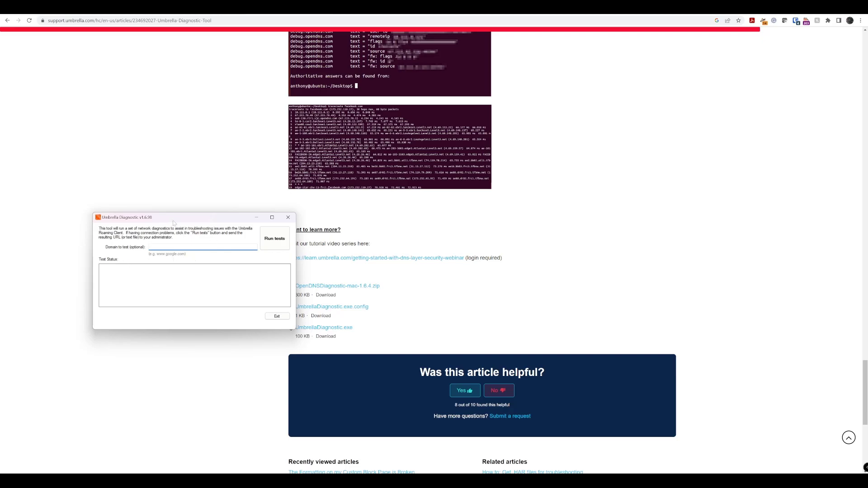
pyautogui.moveTo(174, 220); pyautogui.dragTo(158, 166)
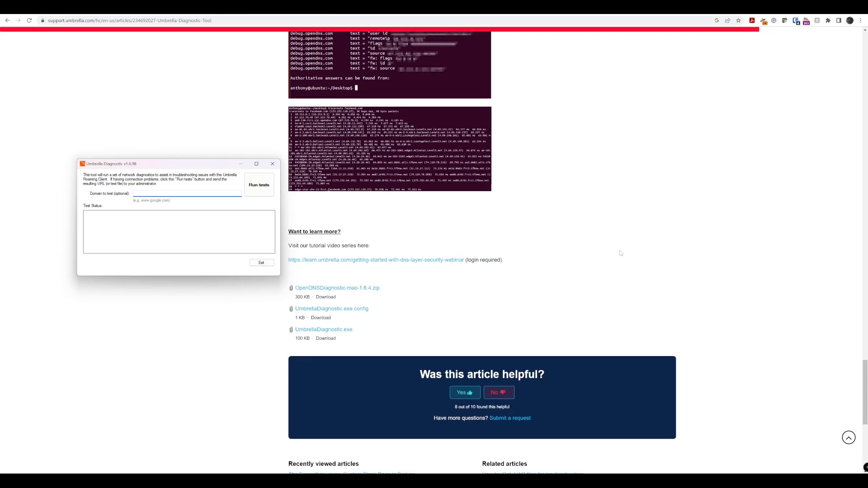
# - Bring the article's Microsoft Windows Run tests instructions and example screenshot into view
pyautogui.scroll(20, 591, 295)
pyautogui.scroll(3, 564, 362)
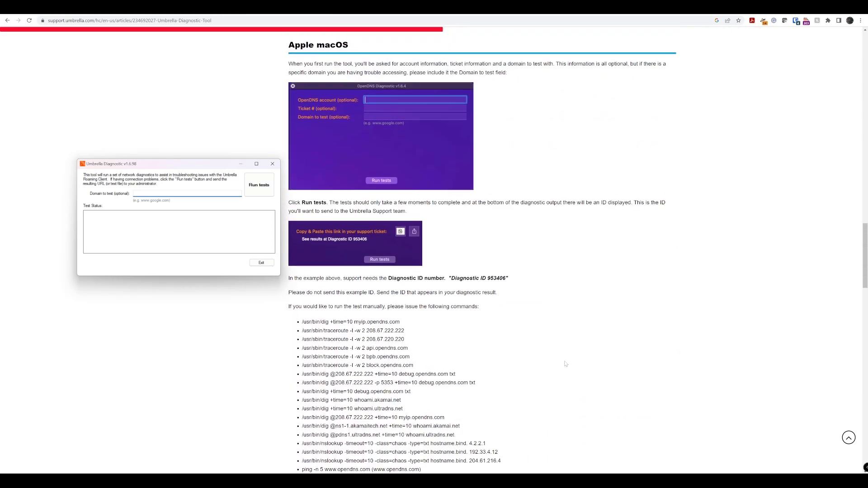
pyautogui.scroll(10, 501, 330)
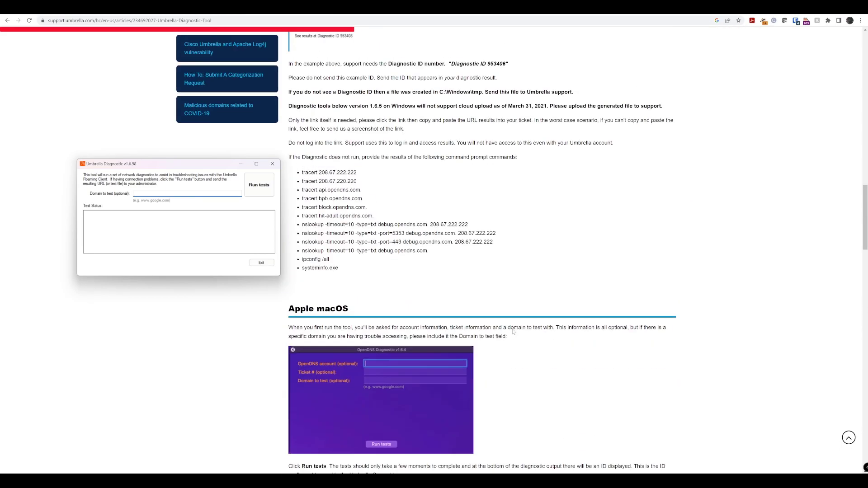
pyautogui.scroll(-7, 513, 334)
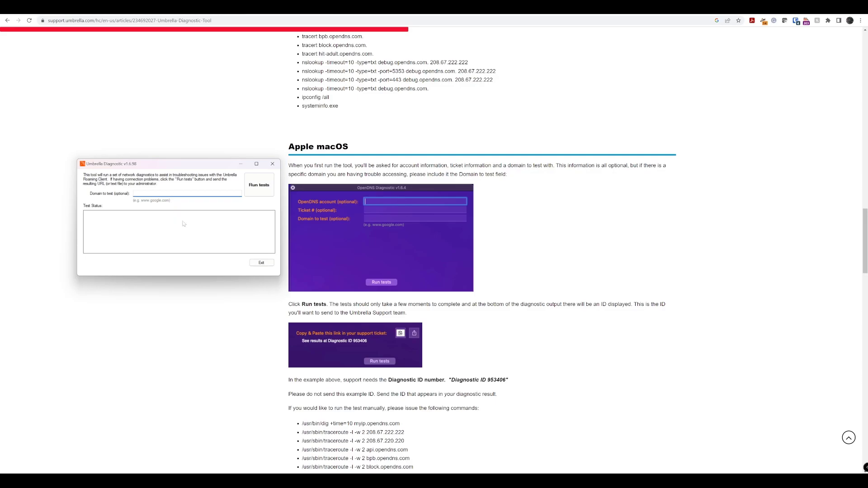
pyautogui.scroll(10, 509, 279)
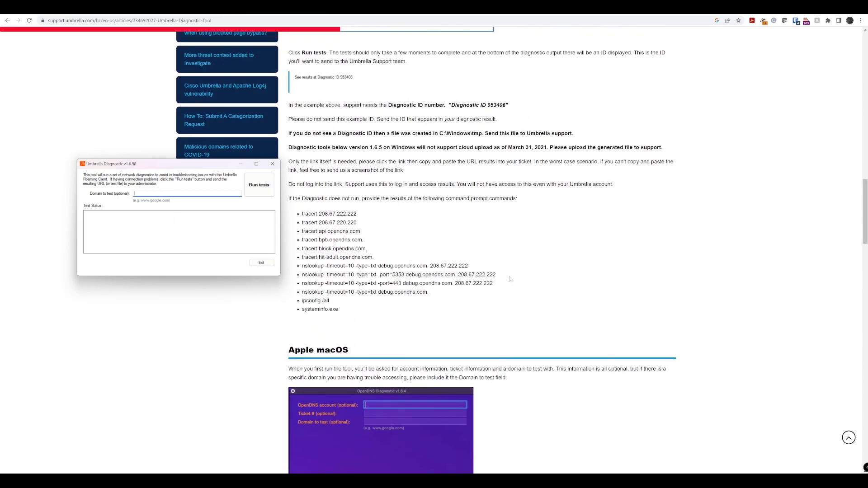
pyautogui.scroll(-1, 510, 279)
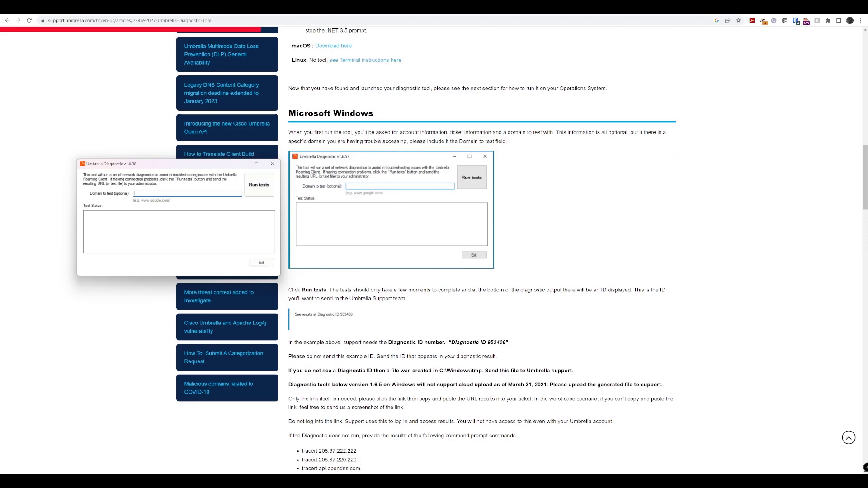
# - Enter facebook.com as the domain to test and run all 46 diagnostic tests
pyautogui.write('cebook.com')
pyautogui.click(252, 189)
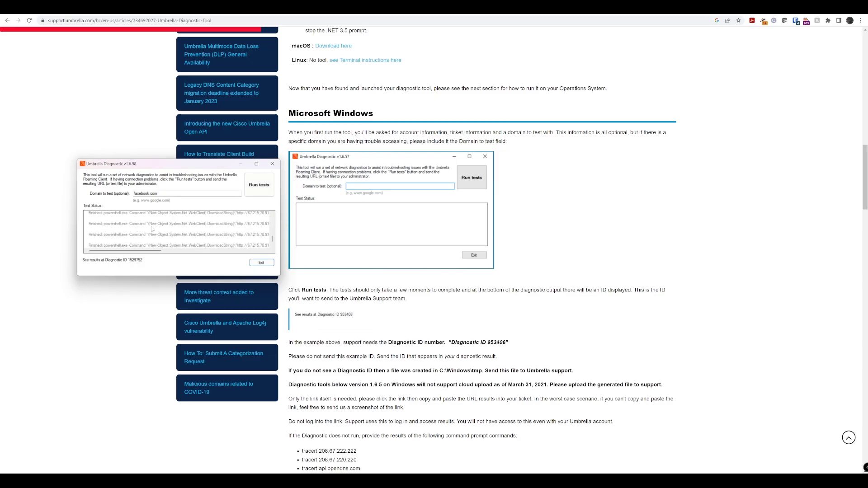
# - Select the Diagnostic ID line at the bottom of the facebook.com test status log
pyautogui.moveTo(145, 250)
pyautogui.mouseDown()
pyautogui.moveTo(209, 256)
pyautogui.moveTo(145, 251)
pyautogui.mouseUp()
pyautogui.moveTo(105, 260); pyautogui.dragTo(144, 260)
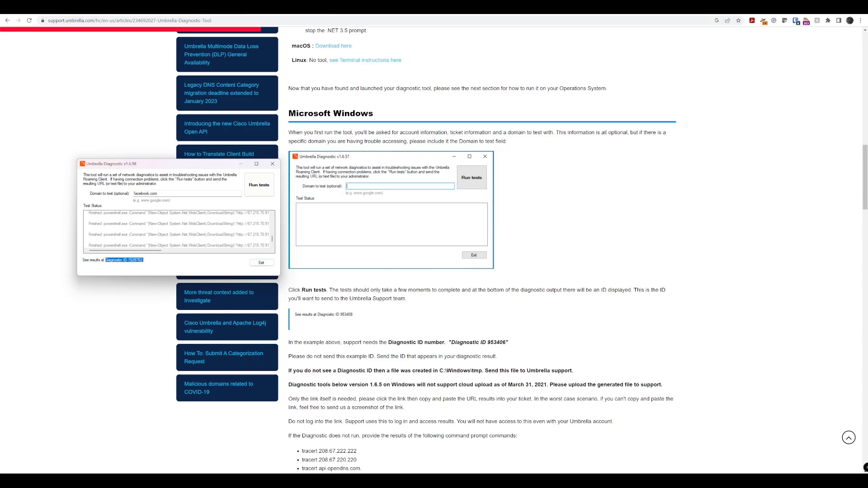